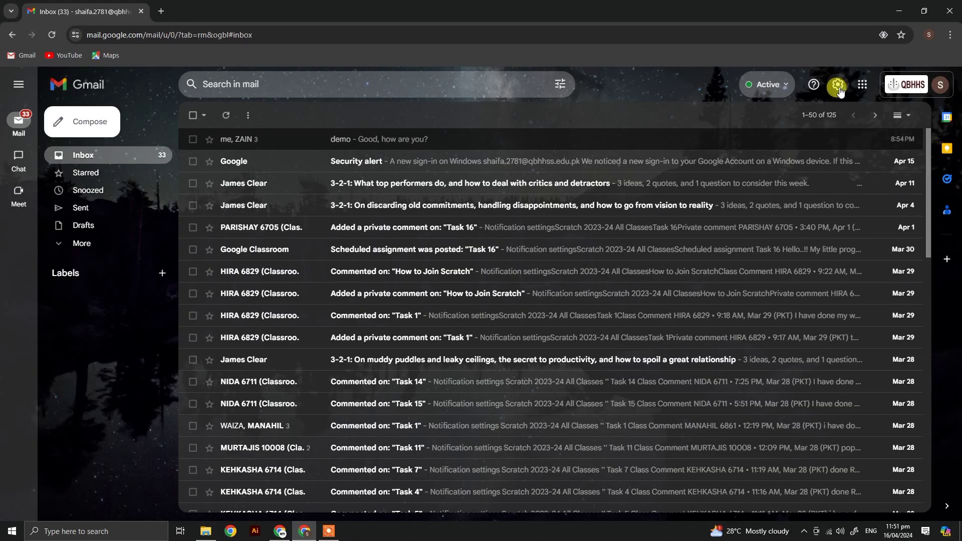
- From the gear's Quick settings, switch inbox density to Comfortable
{"action": "left_click", "coordinate": [731, 173]}
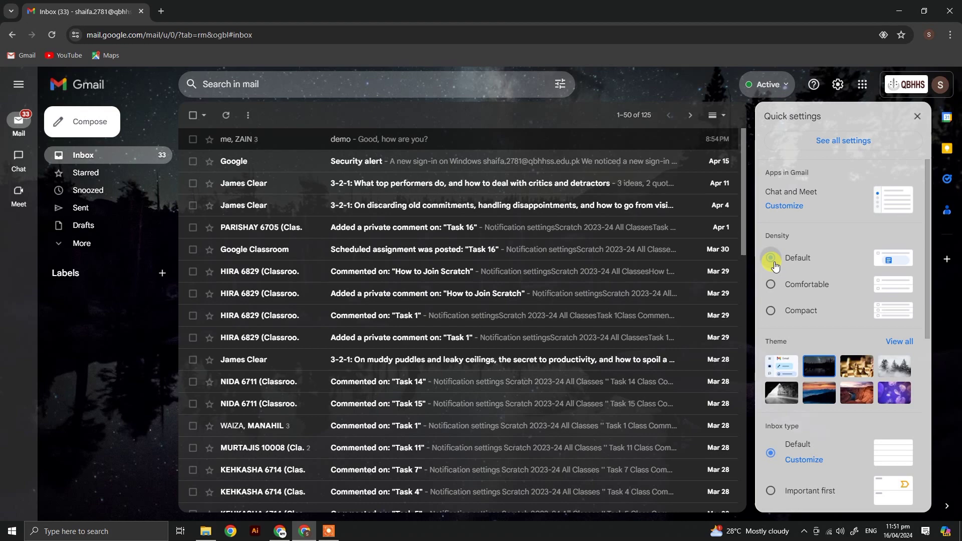
{"action": "left_click", "coordinate": [773, 288]}
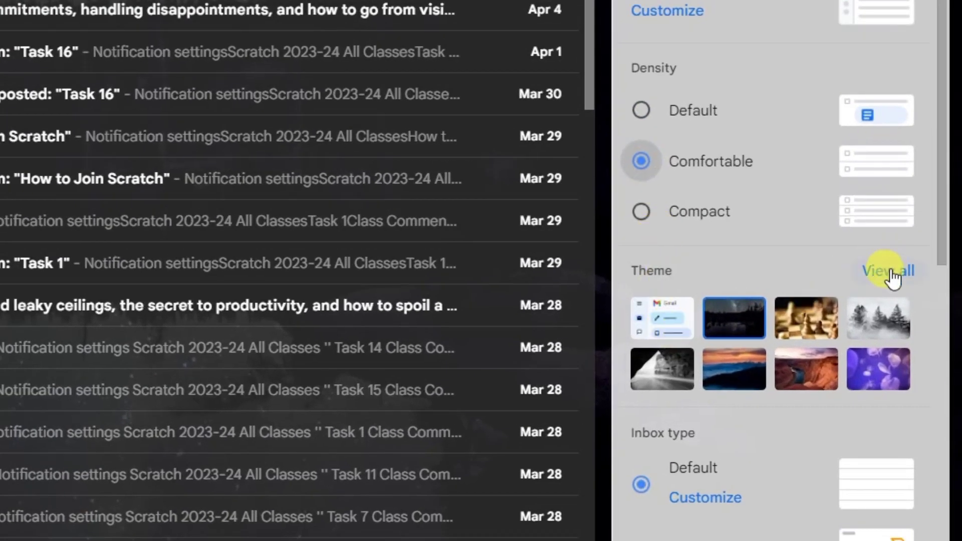
- In the full theme gallery, preview the rock-and-sea theme, then the Tea House theme
{"action": "left_click", "coordinate": [889, 258]}
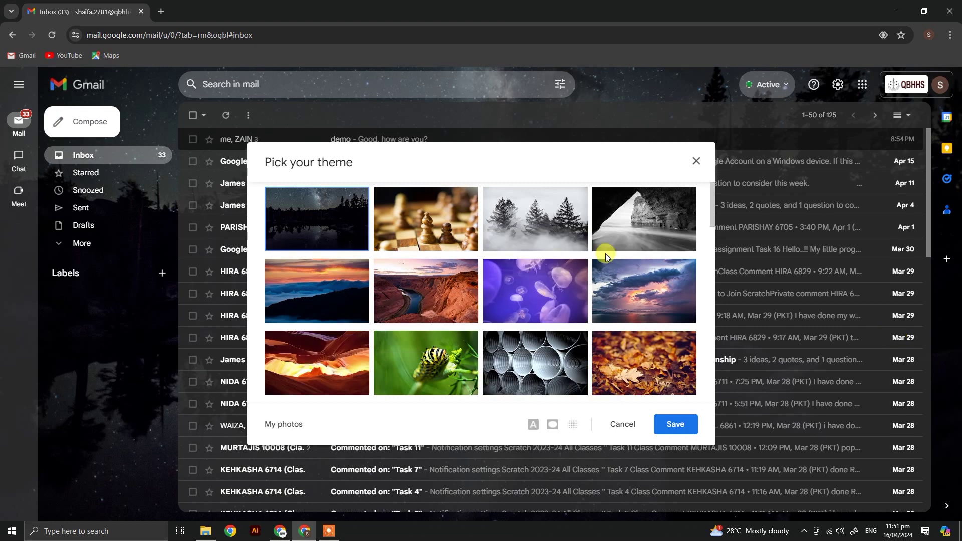
{"action": "left_click", "coordinate": [646, 230]}
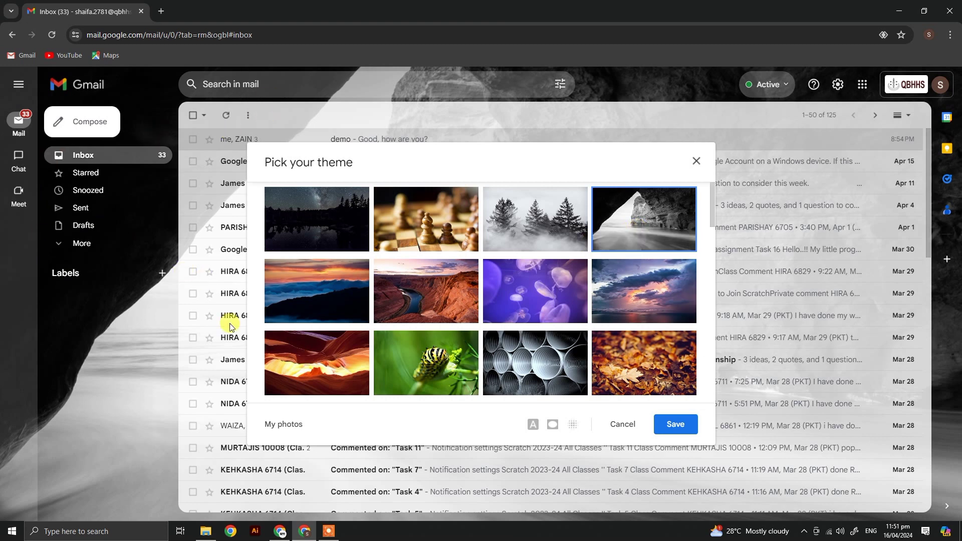
{"action": "scroll", "coordinate": [476, 320], "scroll_direction": "down", "scroll_amount": 10}
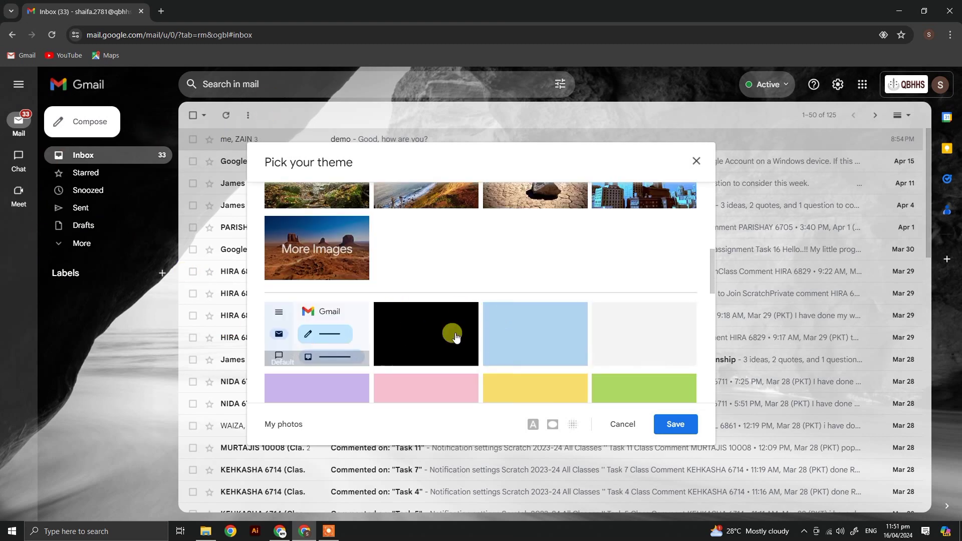
{"action": "scroll", "coordinate": [476, 336], "scroll_direction": "down", "scroll_amount": 5}
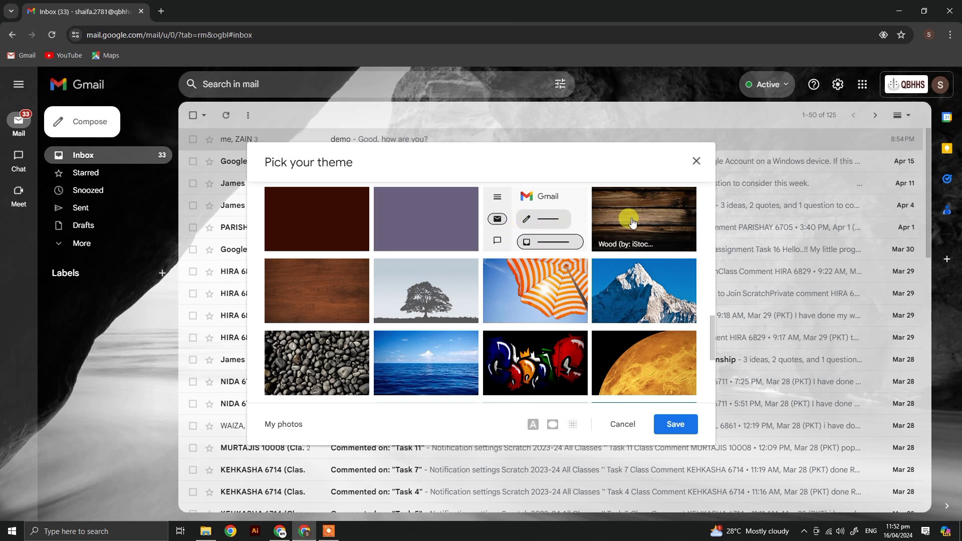
{"action": "scroll", "coordinate": [591, 256], "scroll_direction": "down", "scroll_amount": 5}
{"action": "scroll", "coordinate": [577, 253], "scroll_direction": "up", "scroll_amount": 5}
{"action": "scroll", "coordinate": [435, 352], "scroll_direction": "down", "scroll_amount": 5}
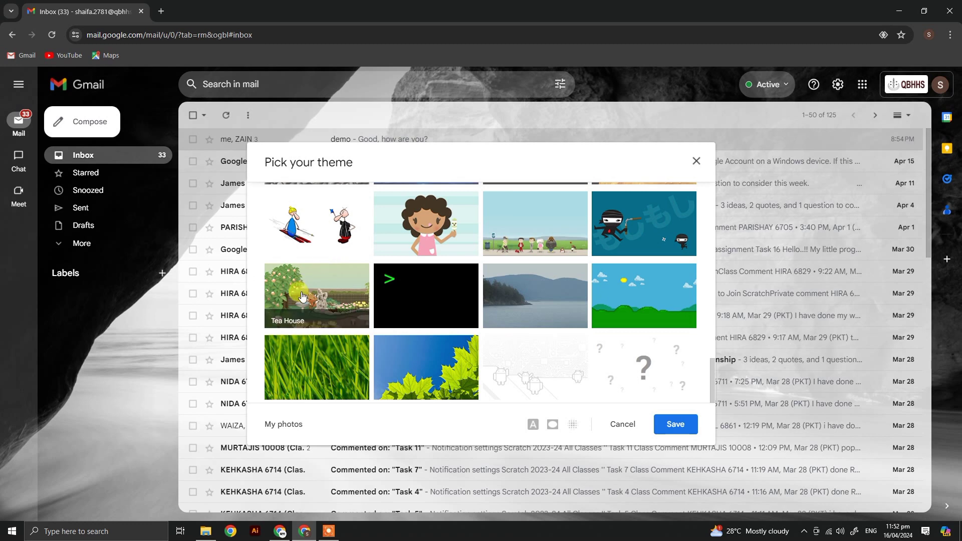
{"action": "left_click", "coordinate": [299, 311]}
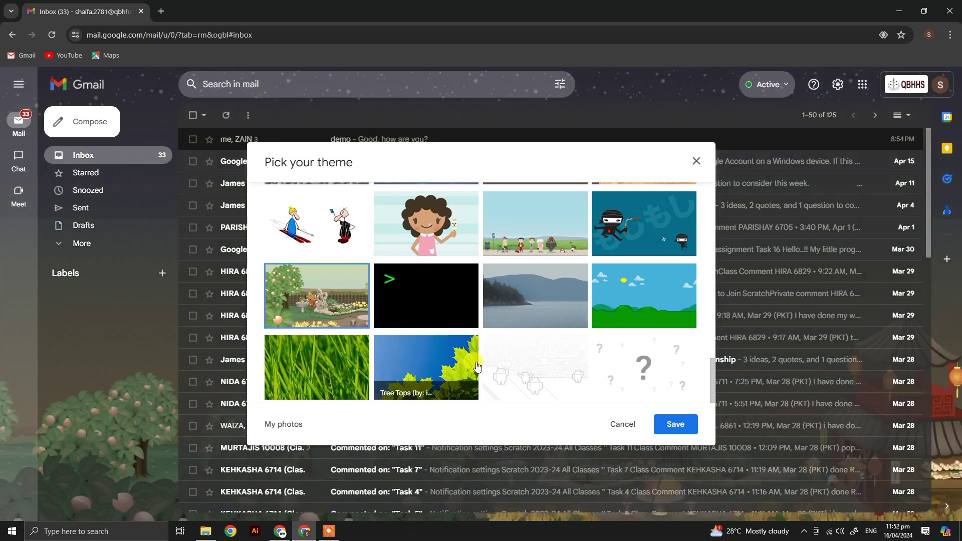
{"action": "scroll", "coordinate": [555, 371], "scroll_direction": "up", "scroll_amount": 10}
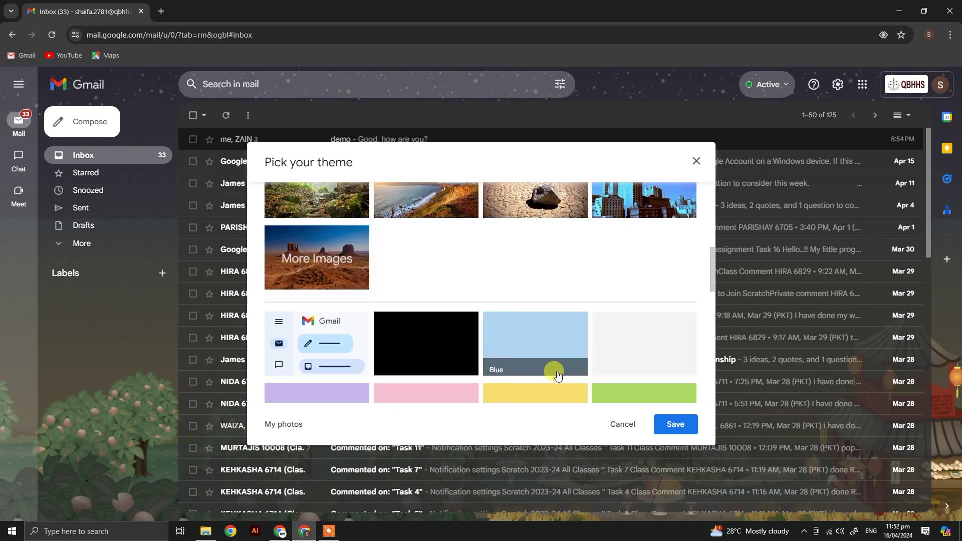
{"action": "scroll", "coordinate": [557, 375], "scroll_direction": "up", "scroll_amount": 5}
{"action": "scroll", "coordinate": [426, 368], "scroll_direction": "down", "scroll_amount": 5}
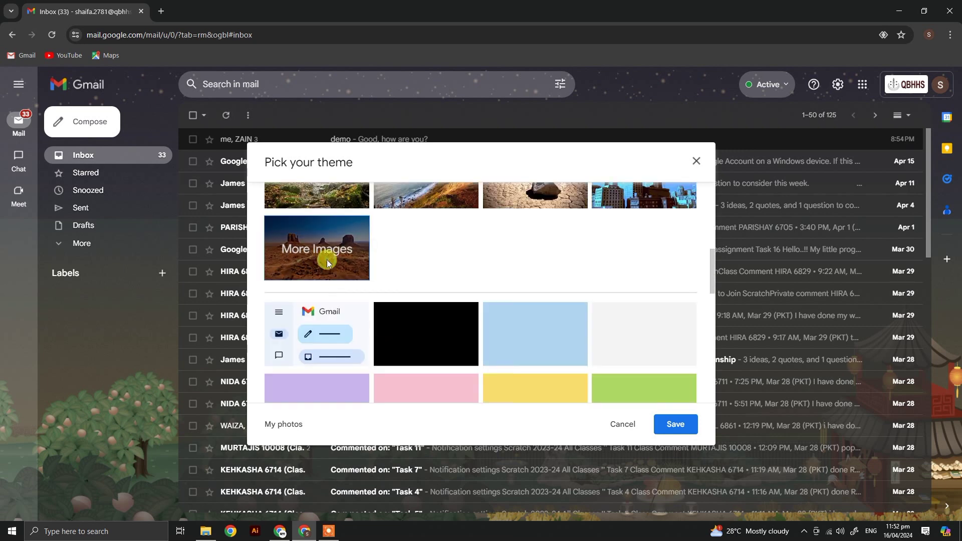
- Insert the starry night-sky photo from More Images' featured photos as the theme
{"action": "left_click", "coordinate": [327, 261]}
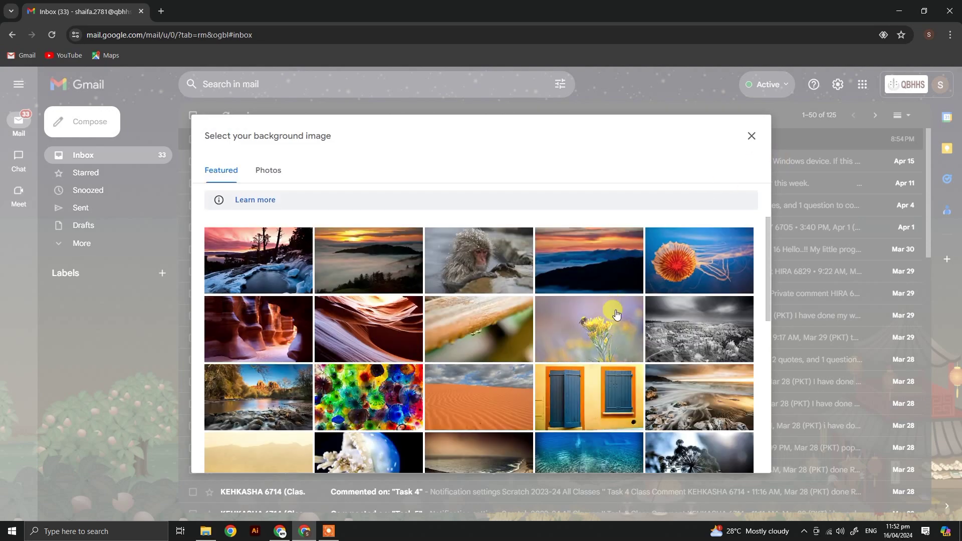
{"action": "scroll", "coordinate": [616, 314], "scroll_direction": "down", "scroll_amount": 10}
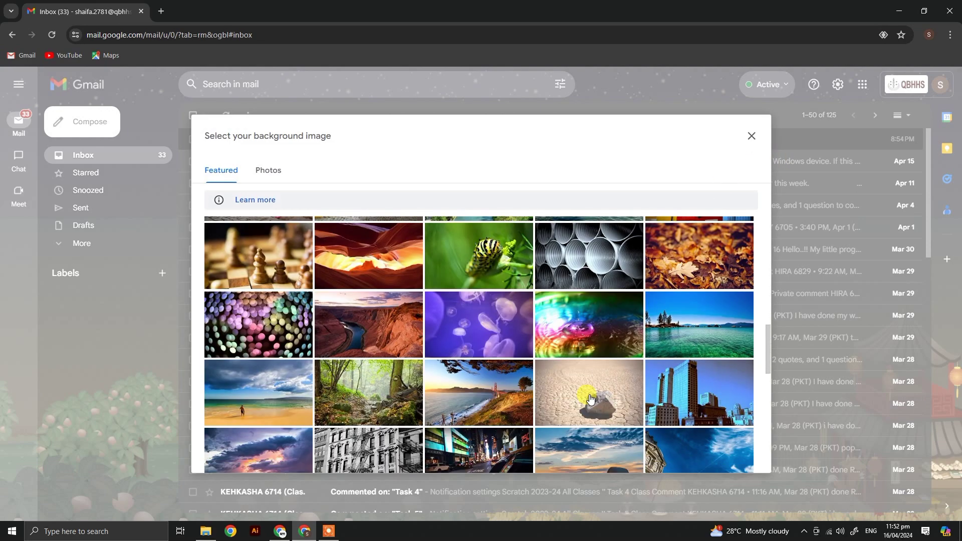
{"action": "scroll", "coordinate": [590, 399], "scroll_direction": "down", "scroll_amount": 15}
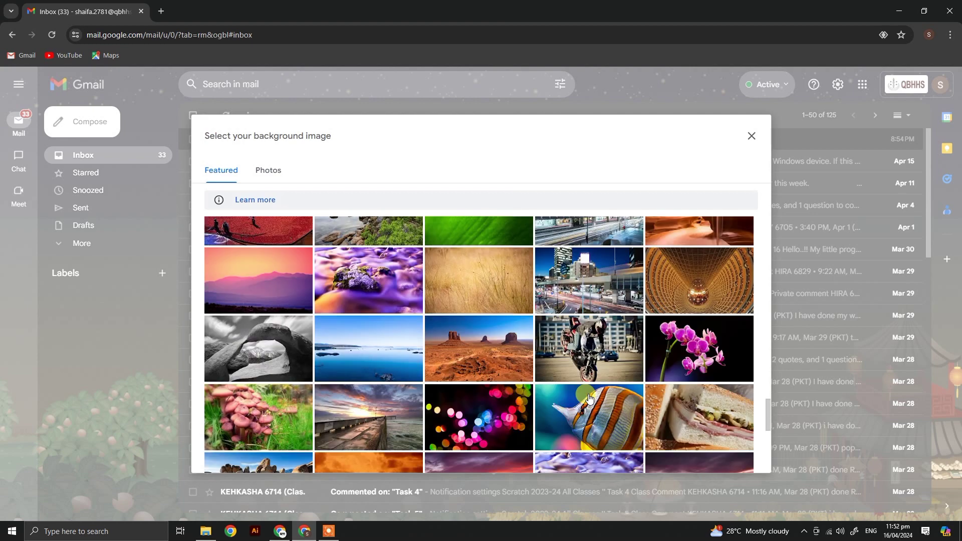
{"action": "scroll", "coordinate": [590, 398], "scroll_direction": "down", "scroll_amount": 15}
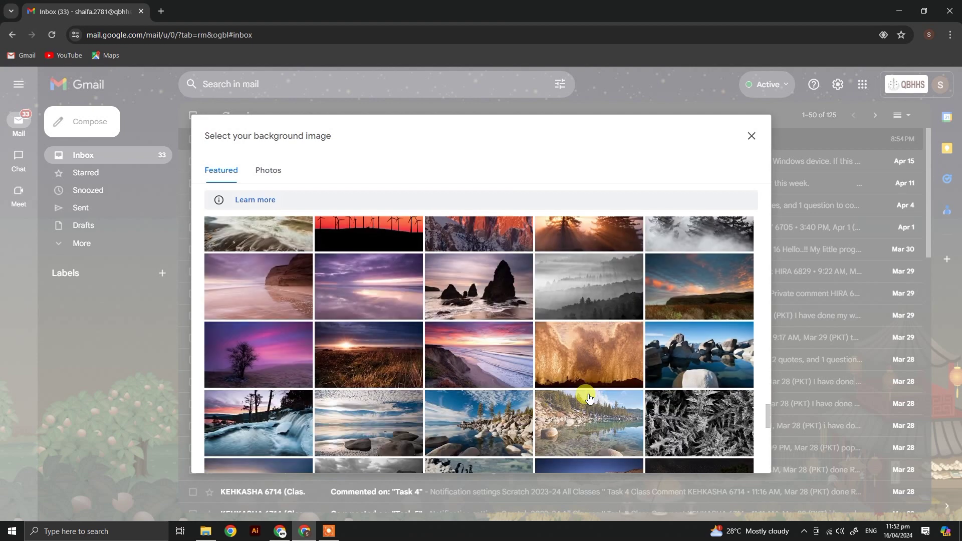
{"action": "scroll", "coordinate": [590, 399], "scroll_direction": "down", "scroll_amount": 8}
{"action": "scroll", "coordinate": [577, 371], "scroll_direction": "up", "scroll_amount": 2}
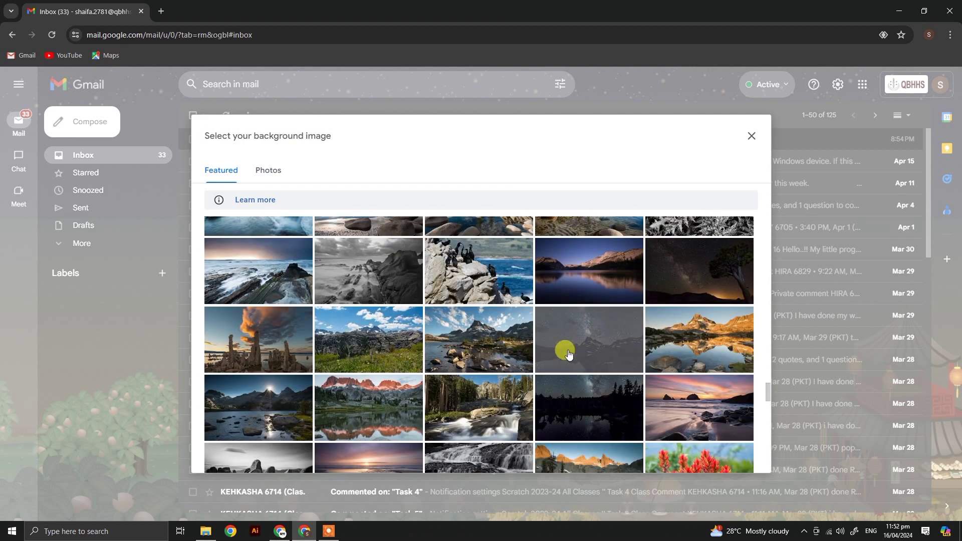
{"action": "left_click", "coordinate": [571, 347]}
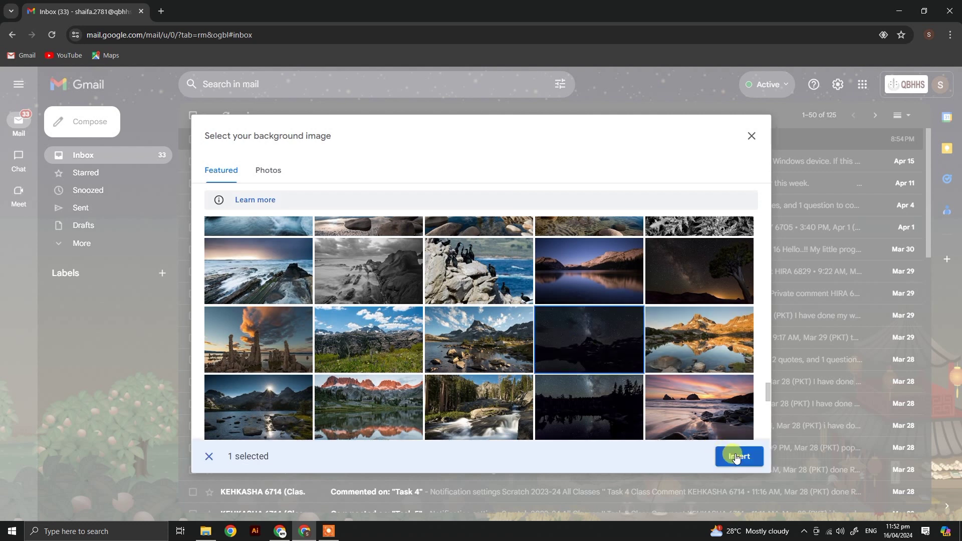
{"action": "left_click", "coordinate": [735, 454]}
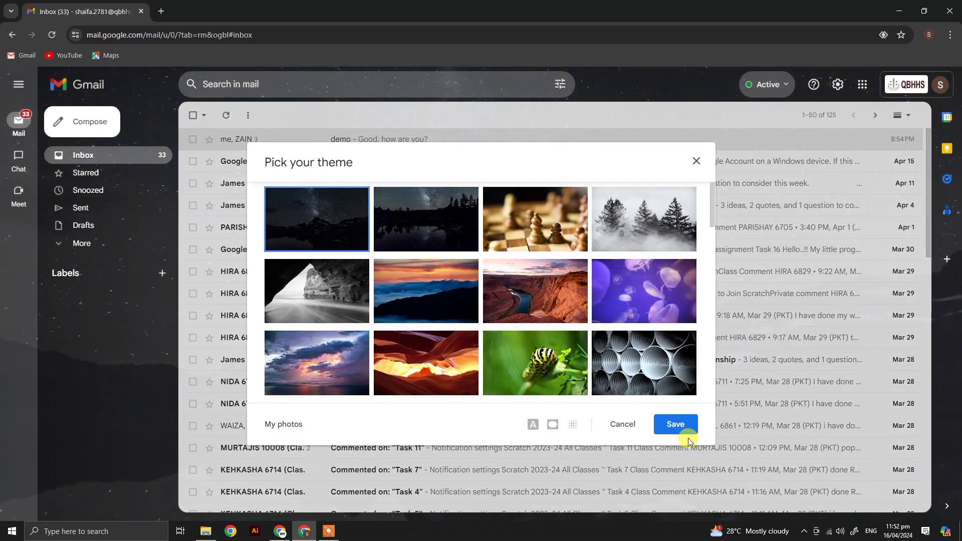
- Set the theme's text background to Dark
{"action": "left_click", "coordinate": [531, 426]}
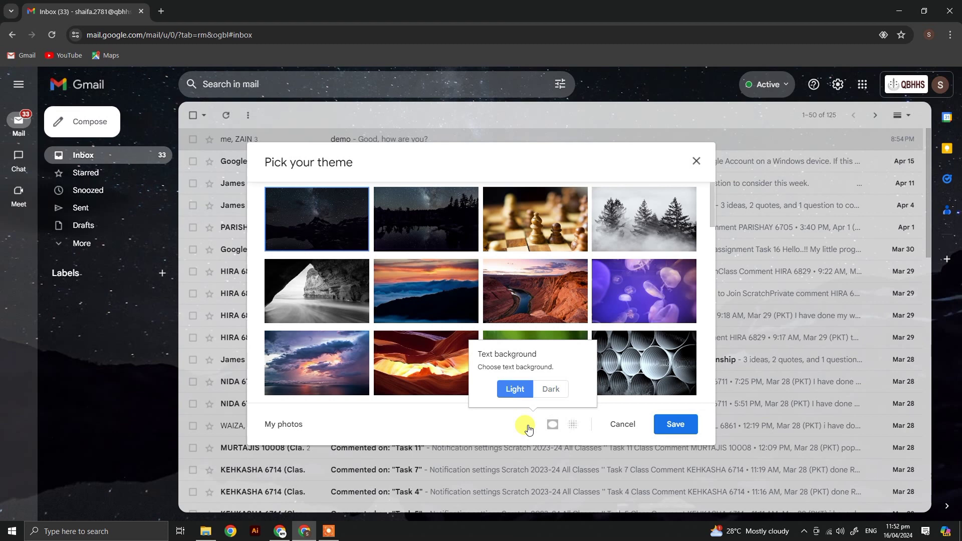
{"action": "left_click", "coordinate": [548, 394]}
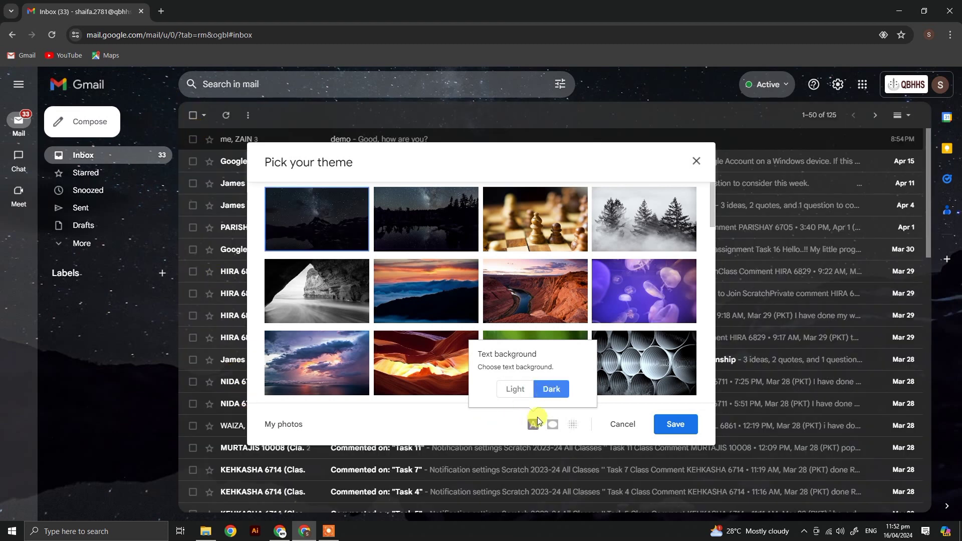
{"action": "left_click", "coordinate": [514, 393]}
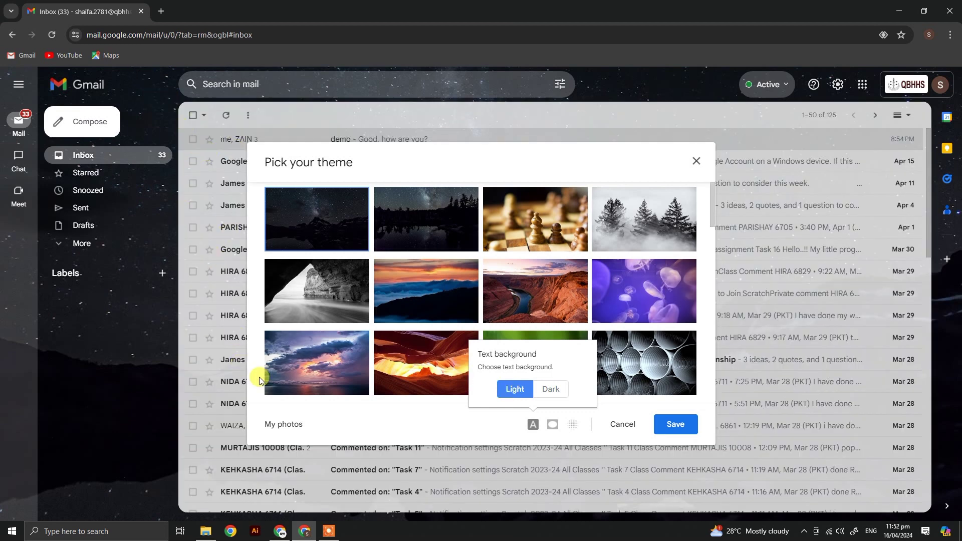
{"action": "left_click", "coordinate": [560, 396]}
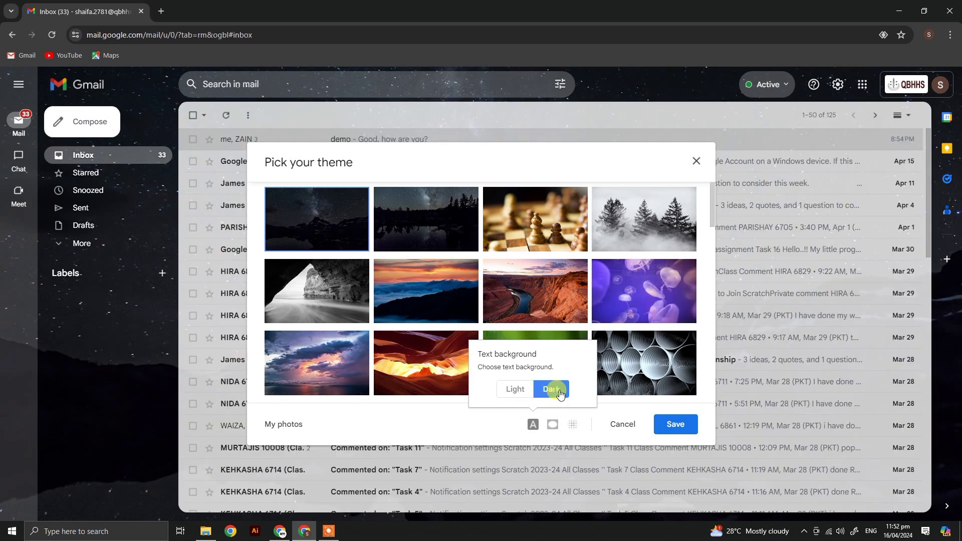
- Raise the vignette and blur sliders to their maximum
{"action": "left_click", "coordinate": [556, 429]}
{"action": "left_click_drag", "start_coordinate": [512, 390], "coordinate": [606, 391]}
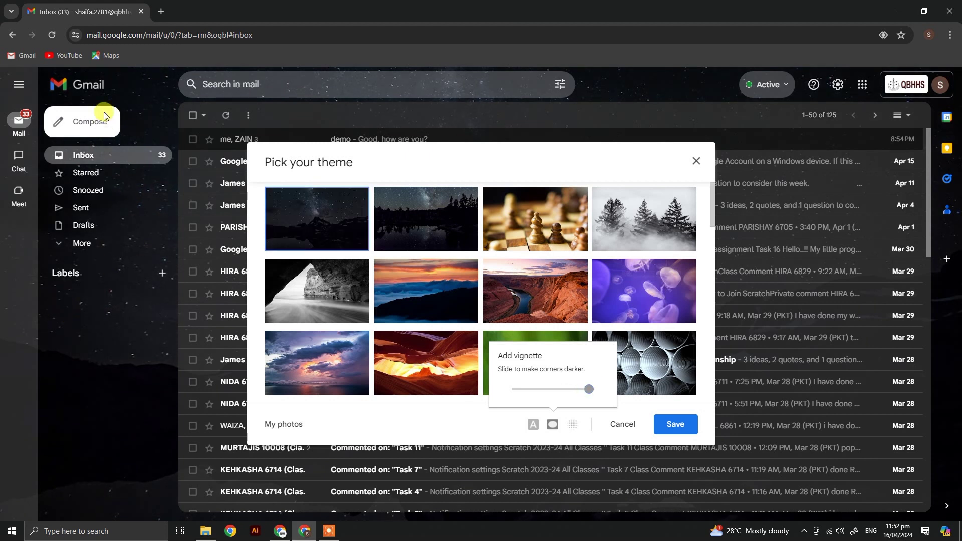
{"action": "left_click", "coordinate": [575, 426]}
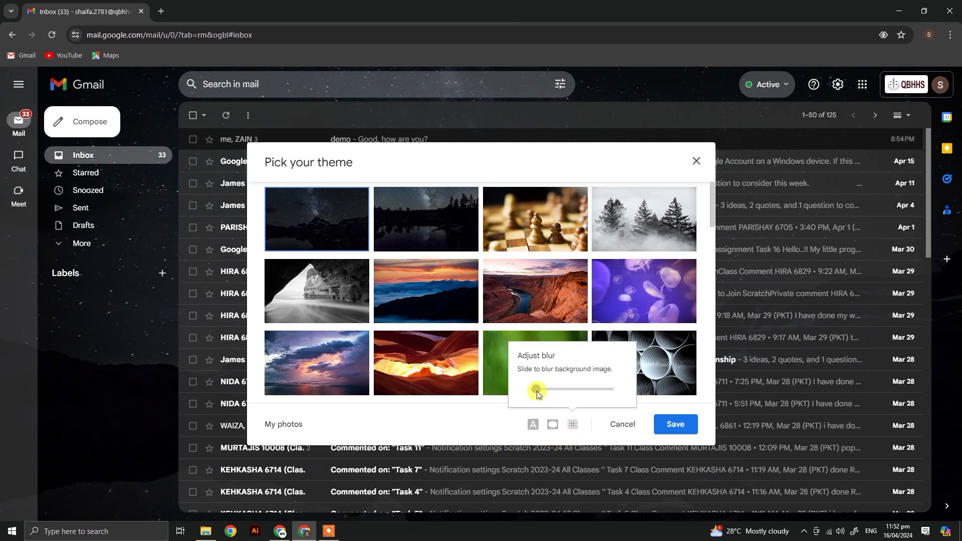
{"action": "left_click_drag", "start_coordinate": [537, 390], "coordinate": [622, 387]}
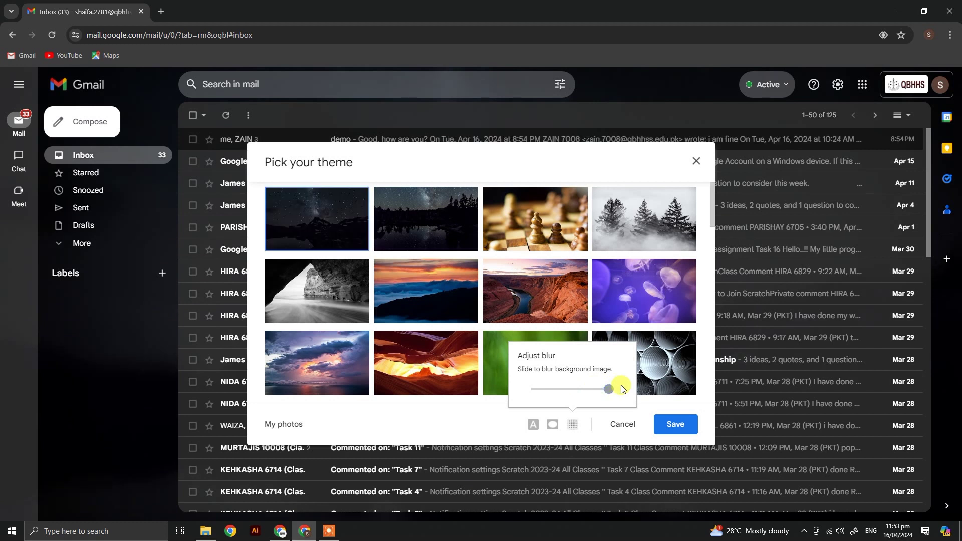
- Save the night-sky theme with blur at about half, then open See all settings
{"action": "left_click", "coordinate": [555, 389]}
{"action": "left_click", "coordinate": [666, 426]}
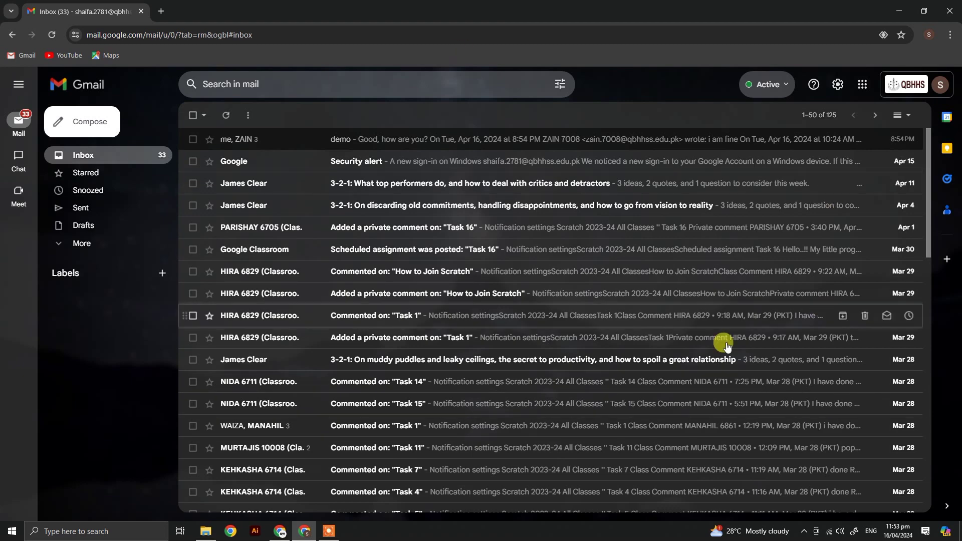
{"action": "left_click", "coordinate": [866, 91]}
{"action": "scroll", "coordinate": [910, 210], "scroll_direction": "down", "scroll_amount": 5}
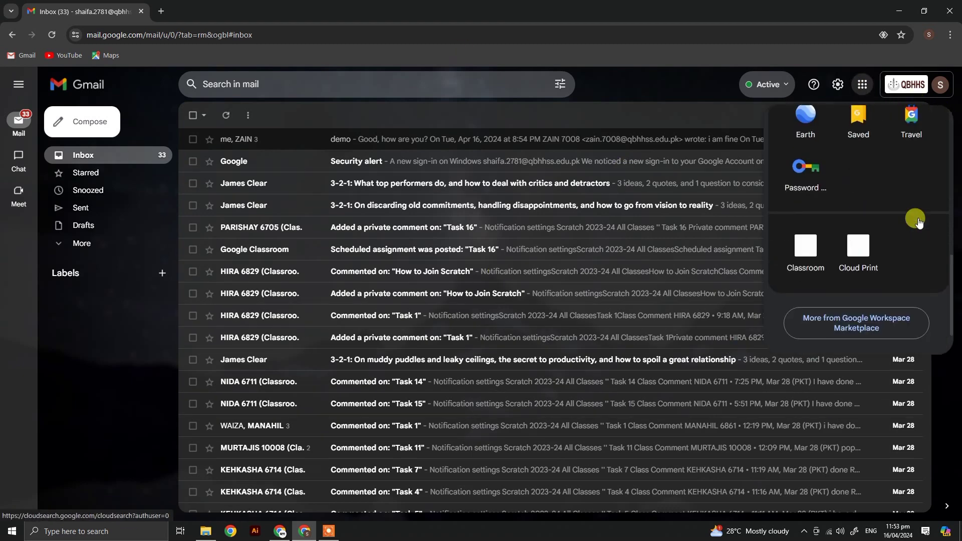
{"action": "scroll", "coordinate": [855, 257], "scroll_direction": "up", "scroll_amount": 5}
{"action": "left_click", "coordinate": [863, 84]}
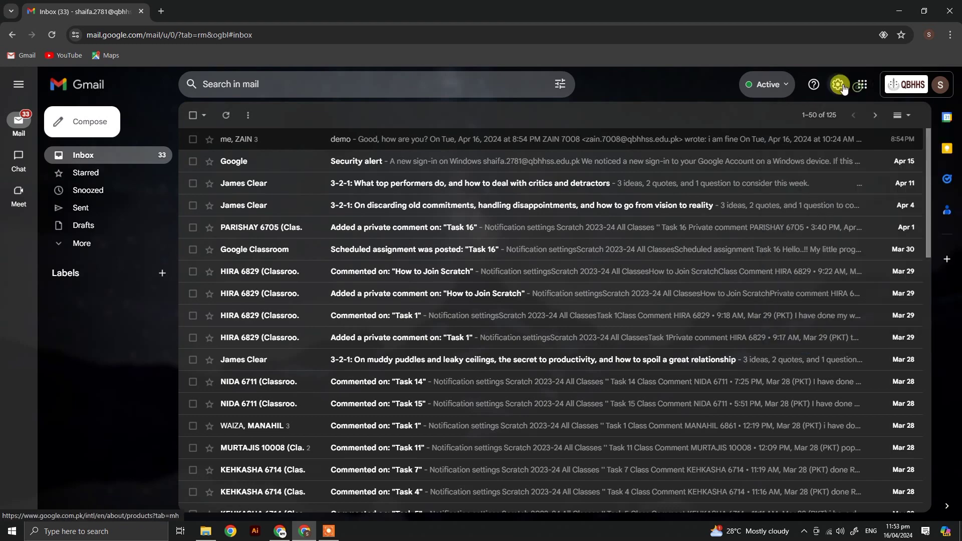
{"action": "left_click", "coordinate": [838, 84]}
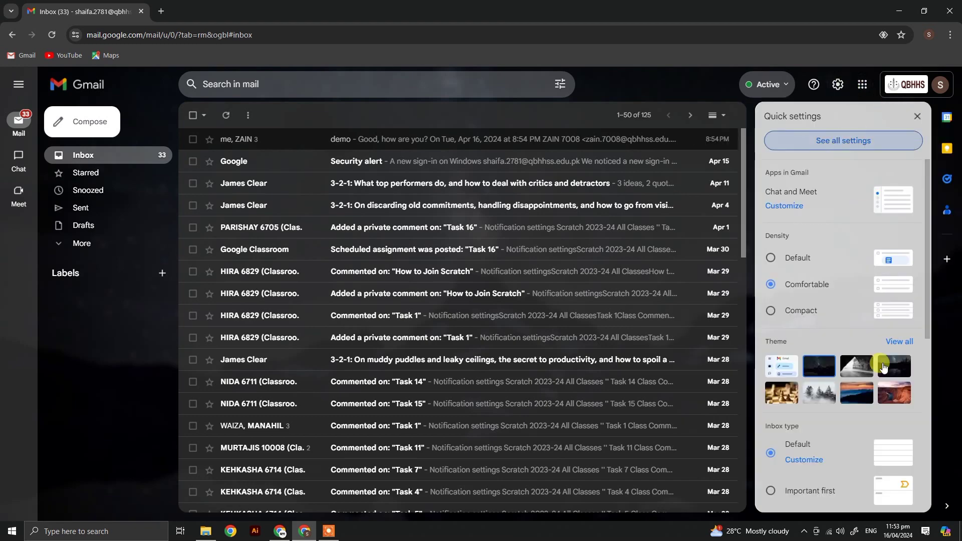
{"action": "left_click", "coordinate": [860, 392]}
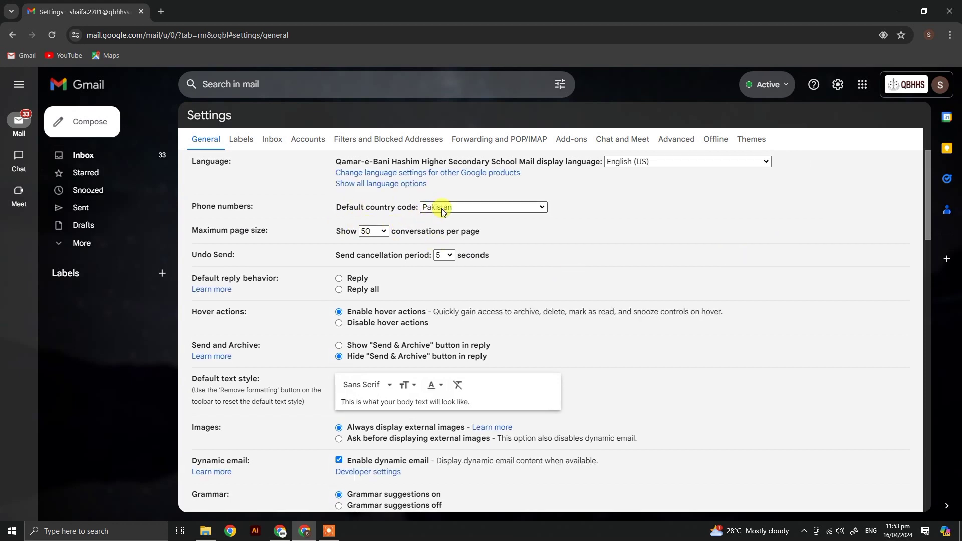
- Set Maximum page size to 10 conversations and save the changes
{"action": "left_click", "coordinate": [380, 236]}
{"action": "left_click", "coordinate": [377, 244]}
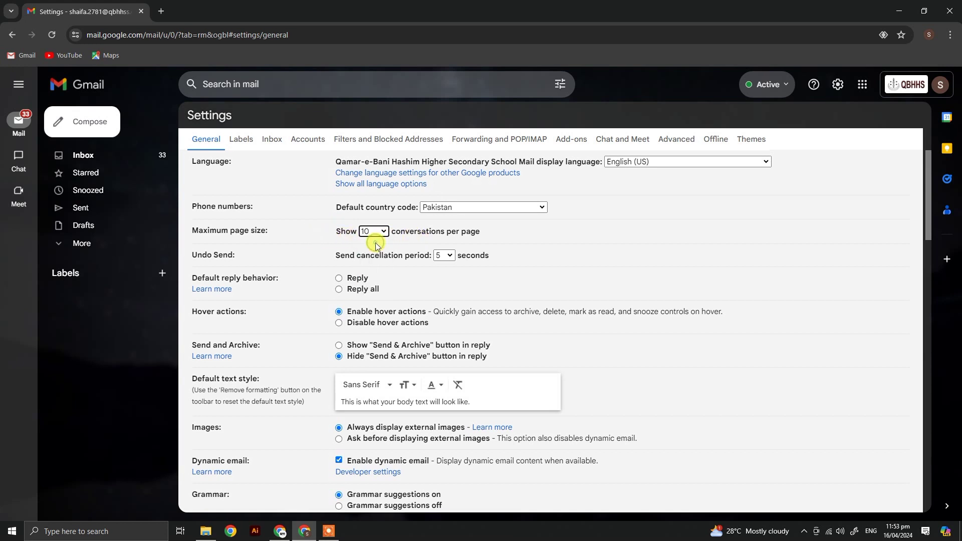
{"action": "scroll", "coordinate": [391, 262], "scroll_direction": "down", "scroll_amount": 20}
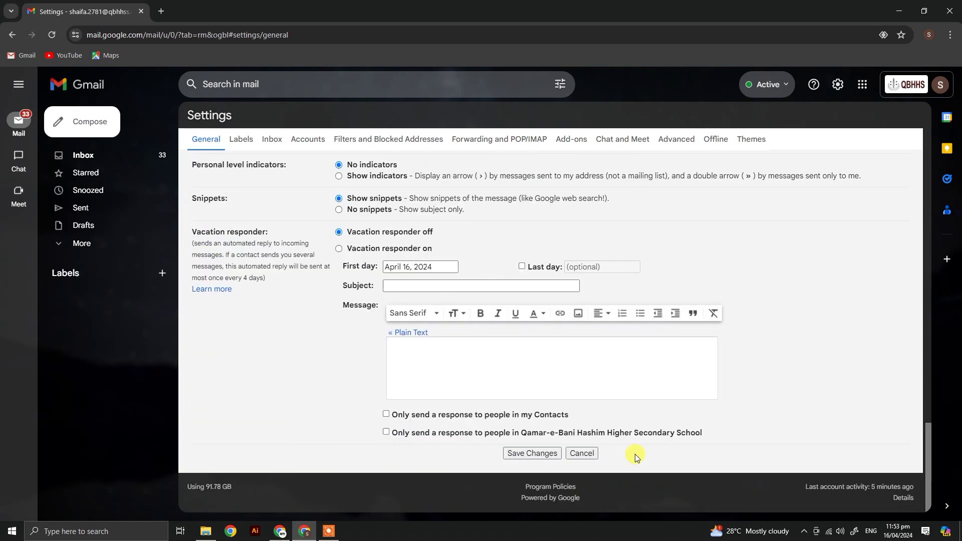
{"action": "left_click", "coordinate": [506, 454]}
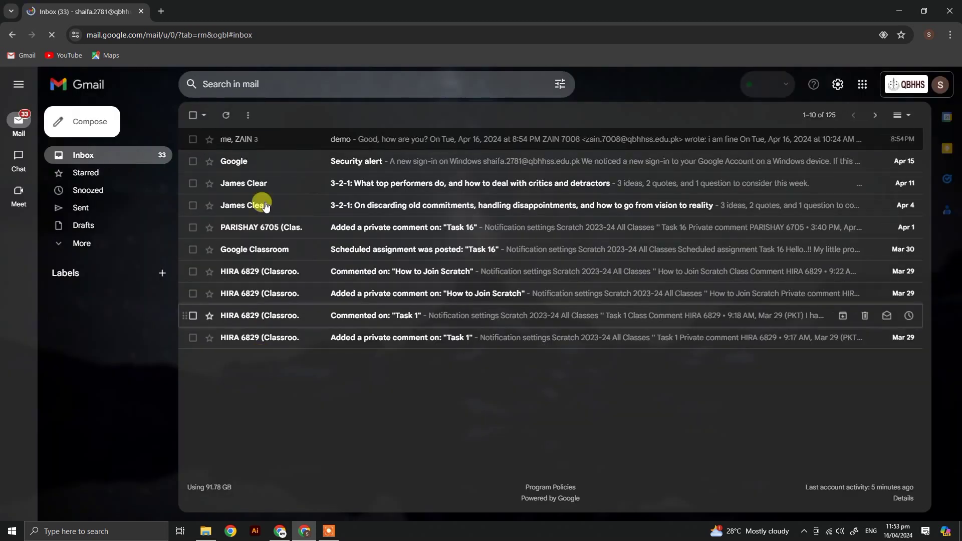
- Reopen See all settings and set Maximum page size to 50 conversations
{"action": "left_click", "coordinate": [837, 86]}
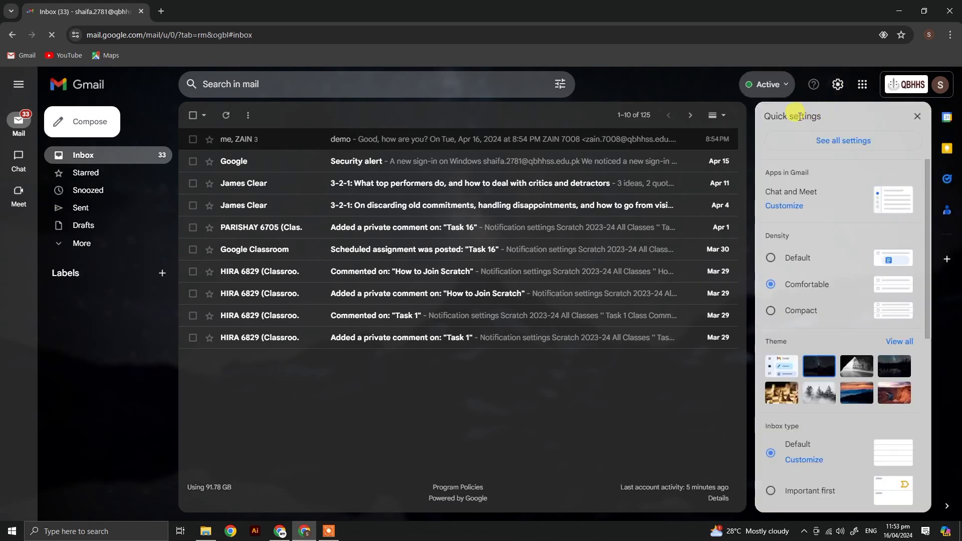
{"action": "left_click", "coordinate": [840, 142]}
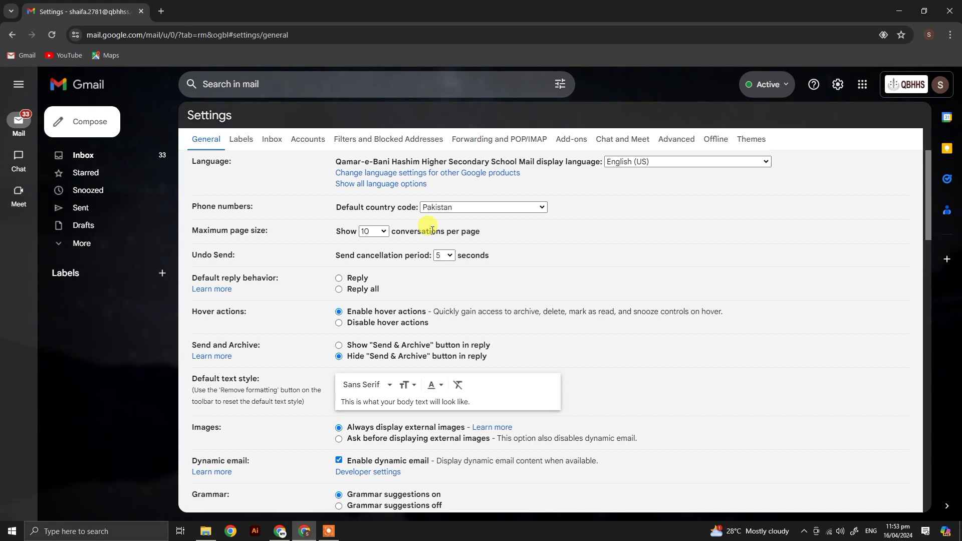
{"action": "left_click", "coordinate": [377, 232]}
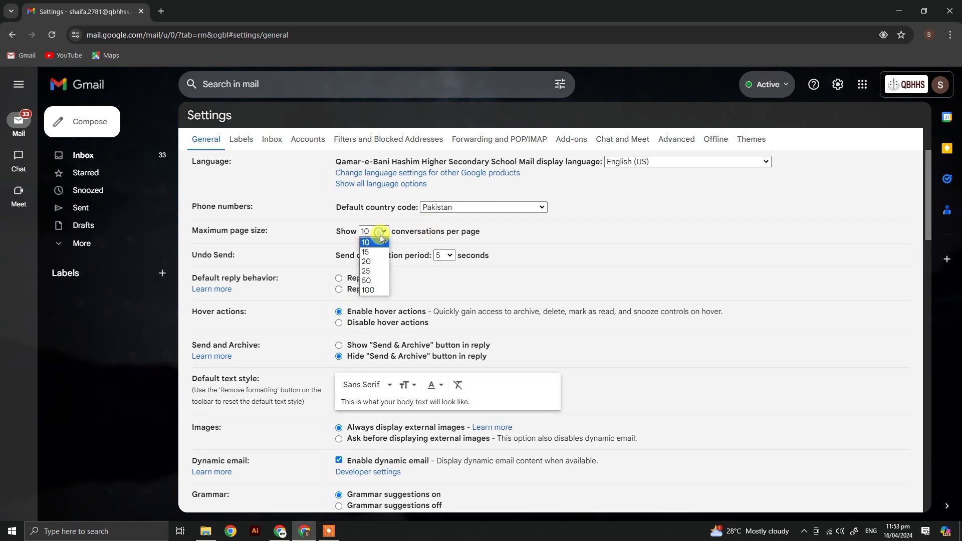
{"action": "left_click", "coordinate": [370, 281]}
{"action": "left_click", "coordinate": [517, 264]}
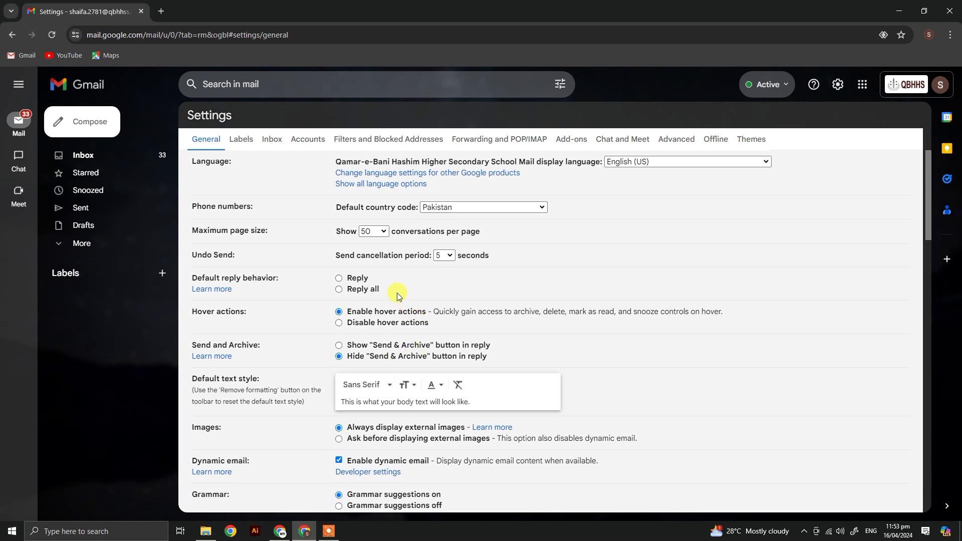
- Choose Fixed Width as the default text font and save the settings
{"action": "scroll", "coordinate": [382, 309], "scroll_direction": "down", "scroll_amount": 2}
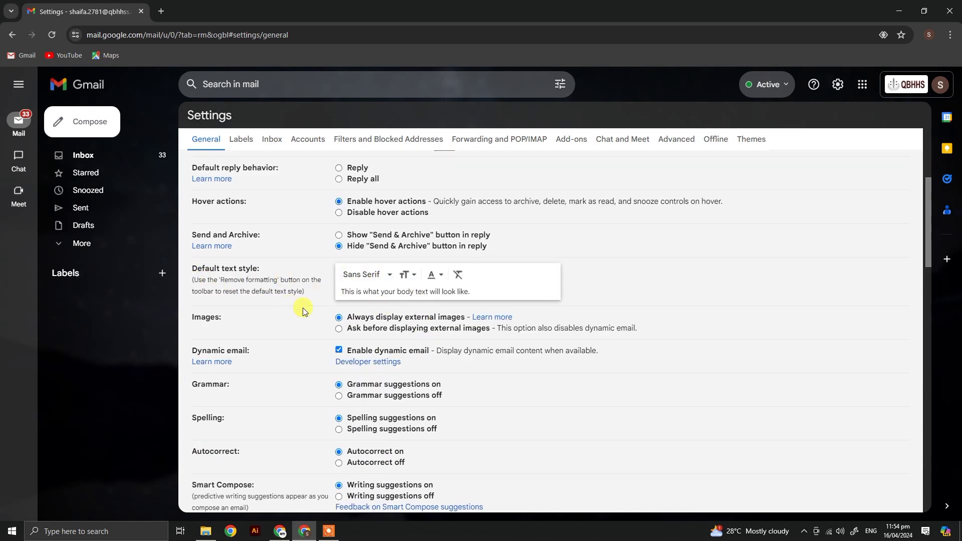
{"action": "left_click", "coordinate": [363, 282]}
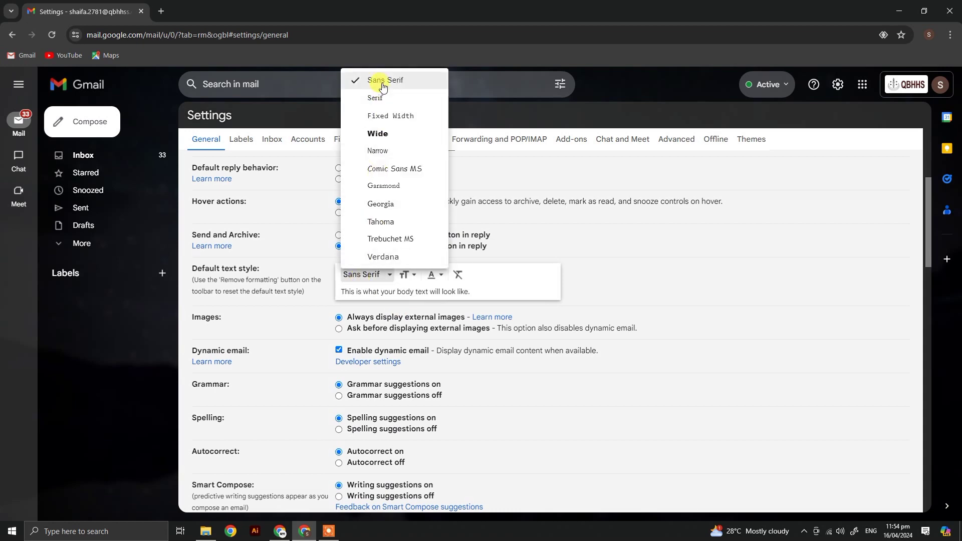
{"action": "left_click", "coordinate": [380, 117]}
{"action": "scroll", "coordinate": [555, 348], "scroll_direction": "down", "scroll_amount": 15}
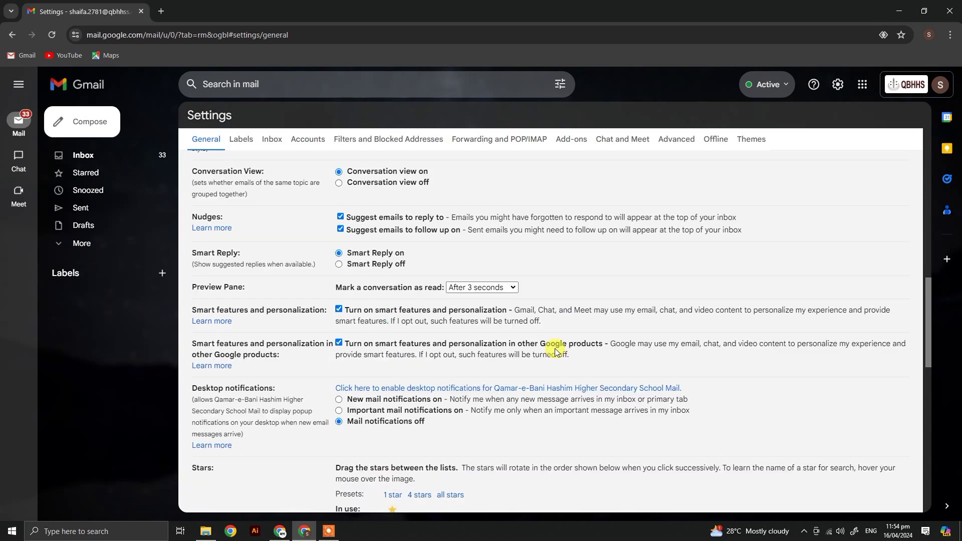
{"action": "left_click", "coordinate": [554, 454]}
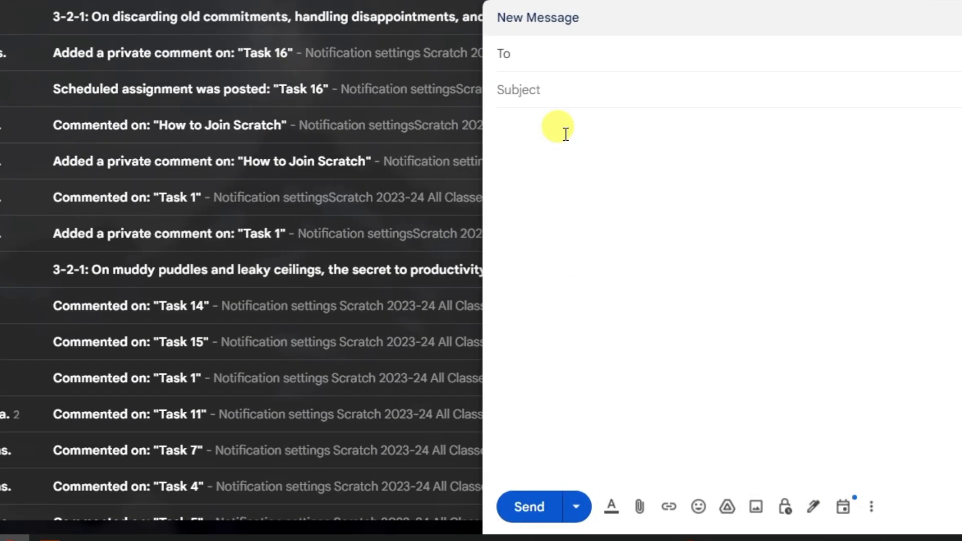
- Type HELLO in a new message and change its font to Tahoma
{"action": "left_click", "coordinate": [644, 276]}
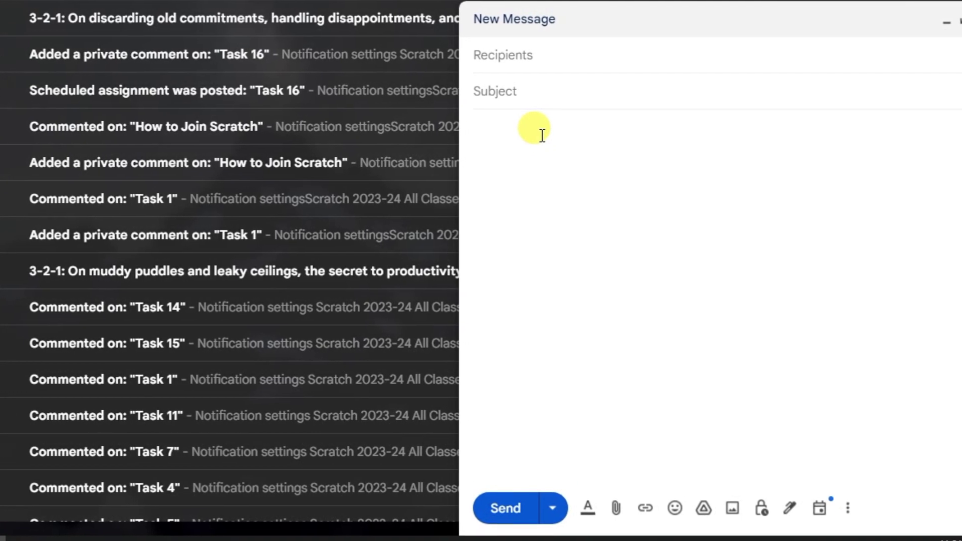
{"action": "type", "text": "HELLO"}
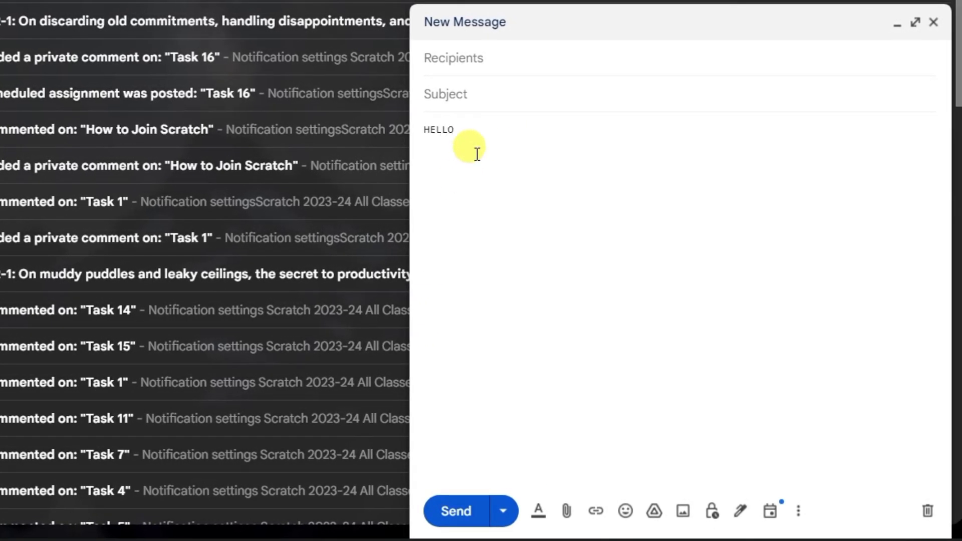
{"action": "left_click_drag", "start_coordinate": [456, 131], "coordinate": [423, 132]}
{"action": "left_click", "coordinate": [539, 519]}
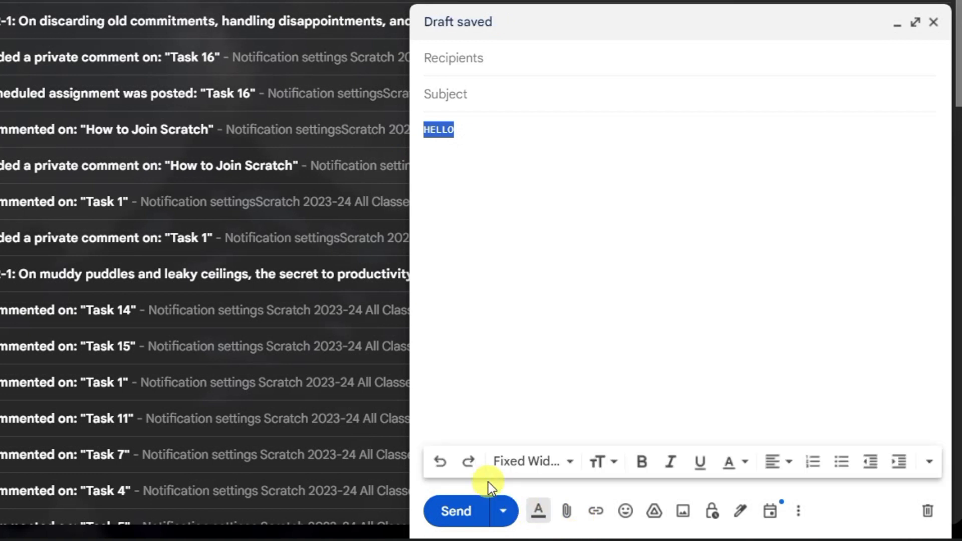
{"action": "left_click", "coordinate": [502, 471]}
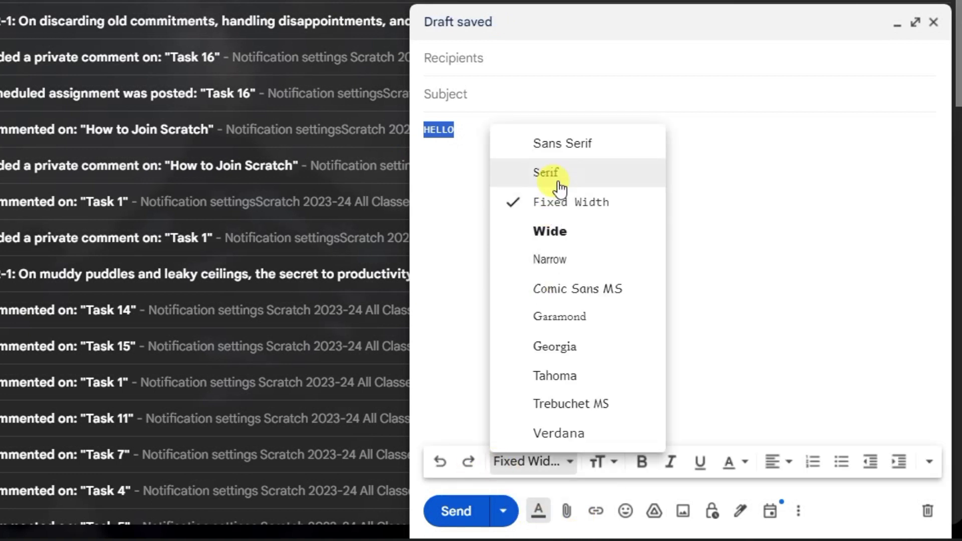
{"action": "left_click", "coordinate": [494, 382]}
{"action": "left_click", "coordinate": [934, 22]}
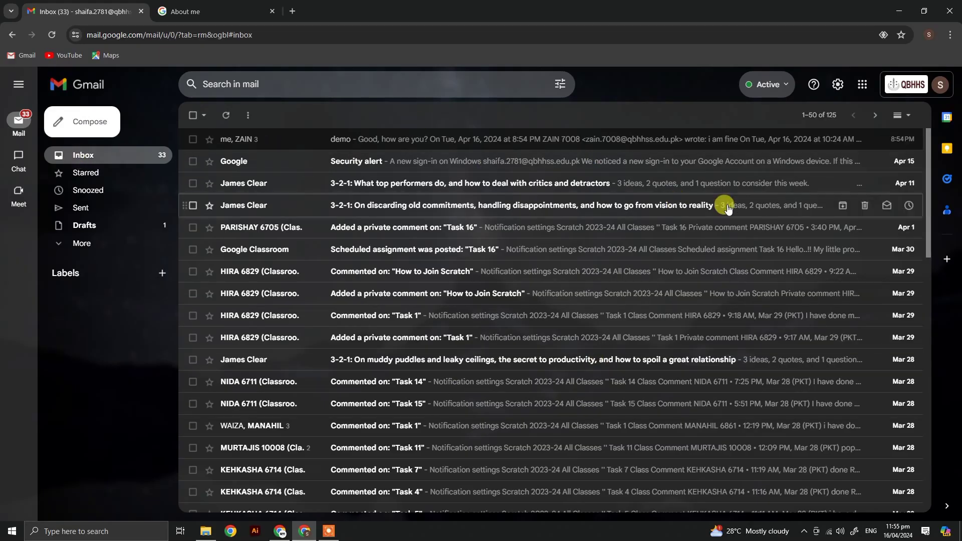
{"action": "left_click", "coordinate": [782, 86]}
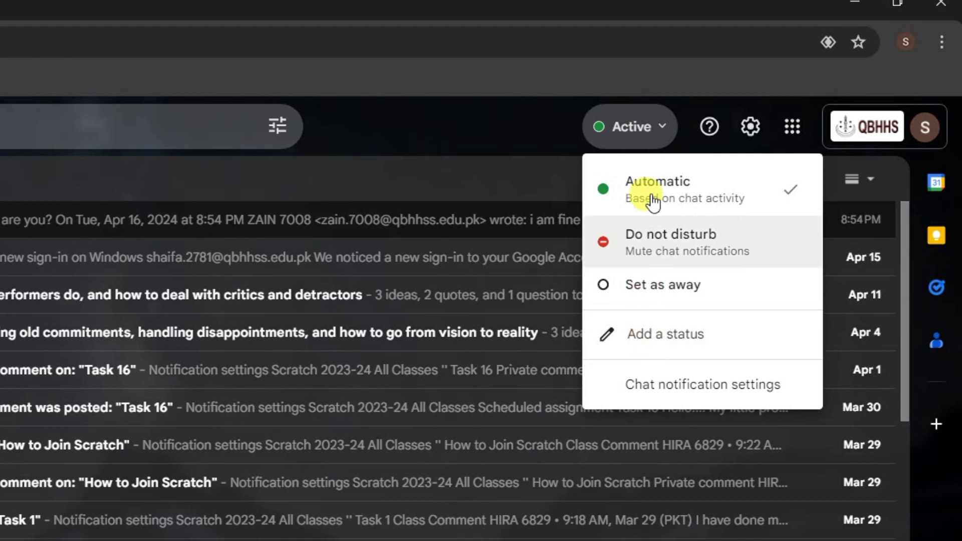
{"action": "double_click", "coordinate": [632, 130]}
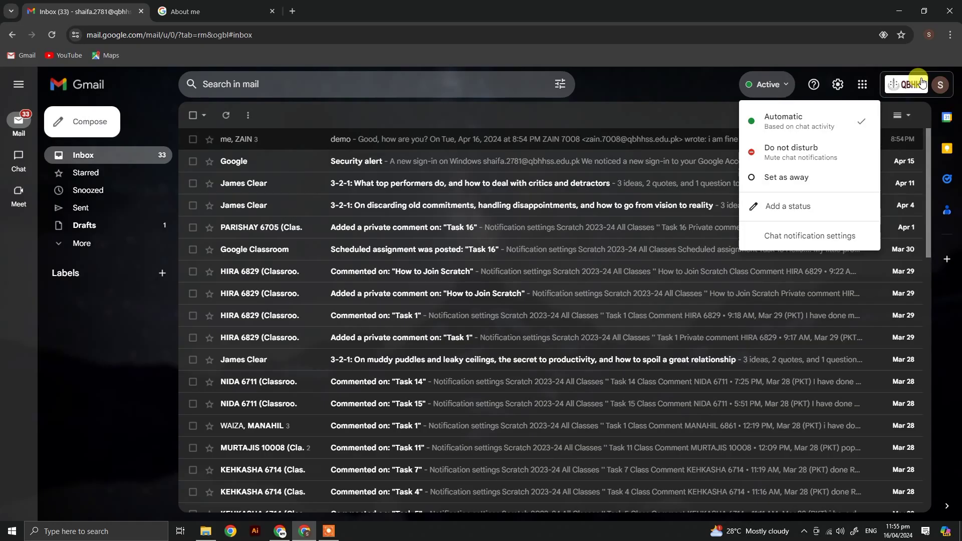
{"action": "left_click", "coordinate": [890, 122]}
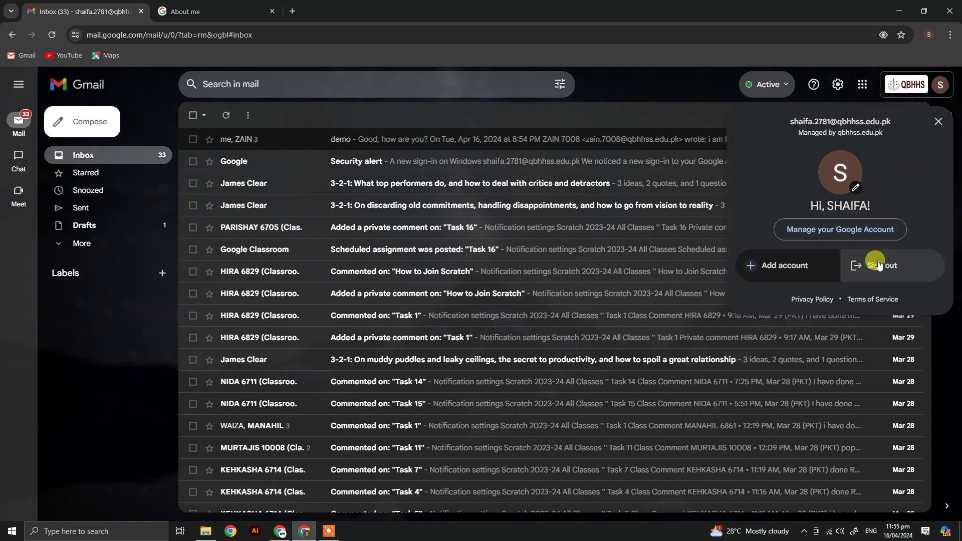
{"action": "left_click", "coordinate": [931, 88]}
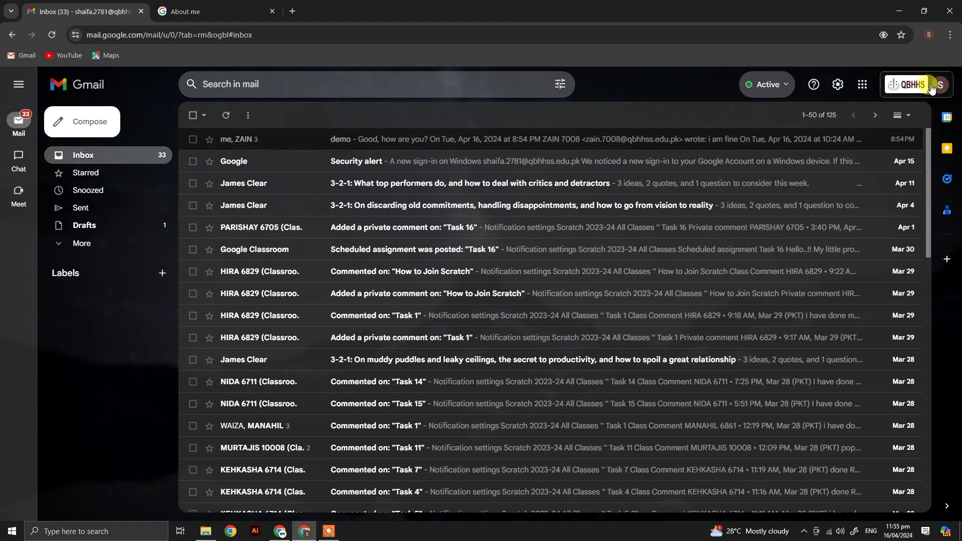
- Select all 50 conversations on the page and mark them as read
{"action": "scroll", "coordinate": [326, 240], "scroll_direction": "down", "scroll_amount": 9}
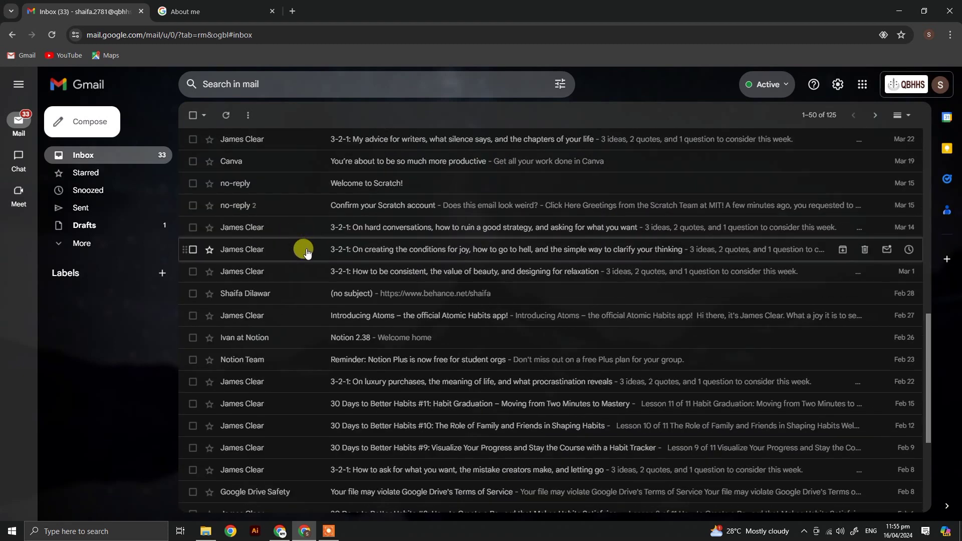
{"action": "scroll", "coordinate": [301, 240], "scroll_direction": "up", "scroll_amount": 10}
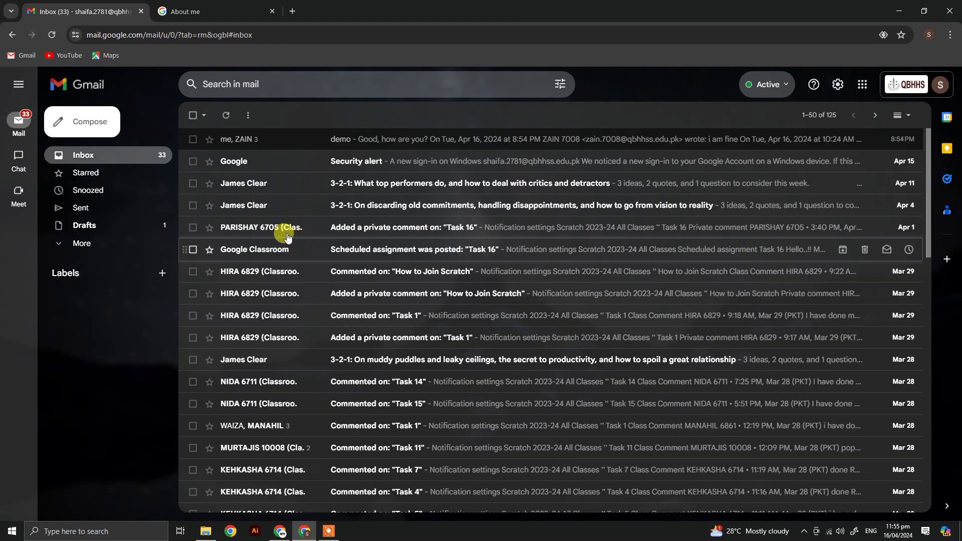
{"action": "left_click", "coordinate": [191, 116]}
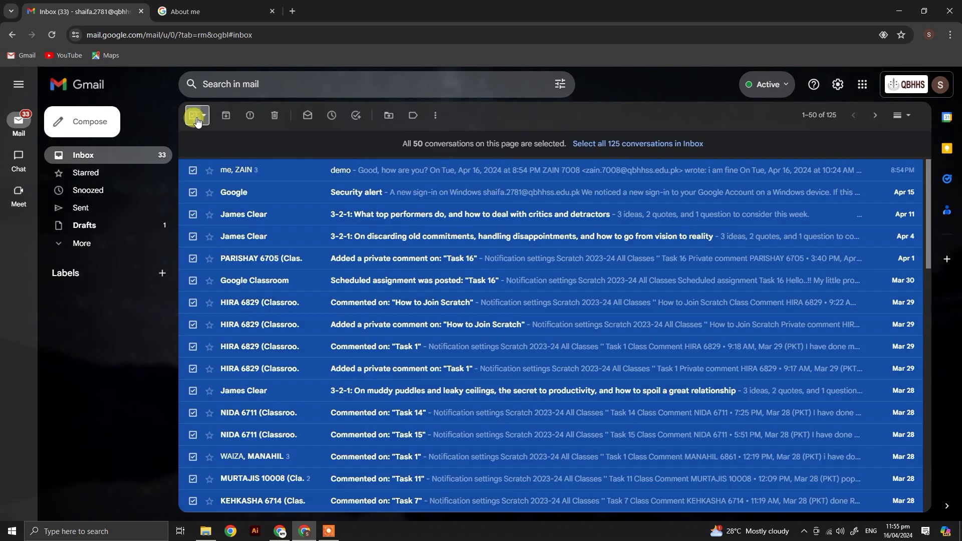
{"action": "left_click", "coordinate": [308, 116]}
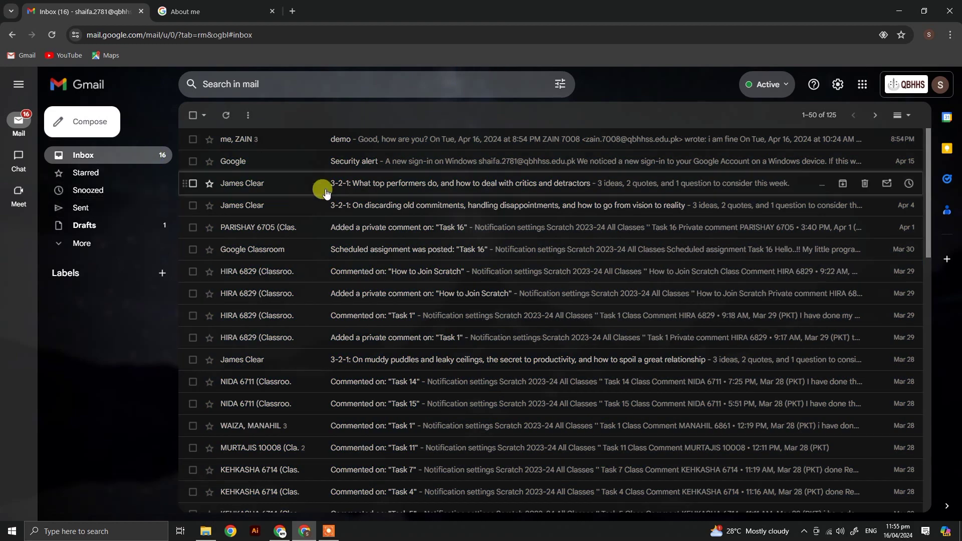
- Select all 50 again and mark them unread with Shift+U
{"action": "scroll", "coordinate": [322, 189], "scroll_direction": "down", "scroll_amount": 10}
{"action": "scroll", "coordinate": [376, 248], "scroll_direction": "up", "scroll_amount": 10}
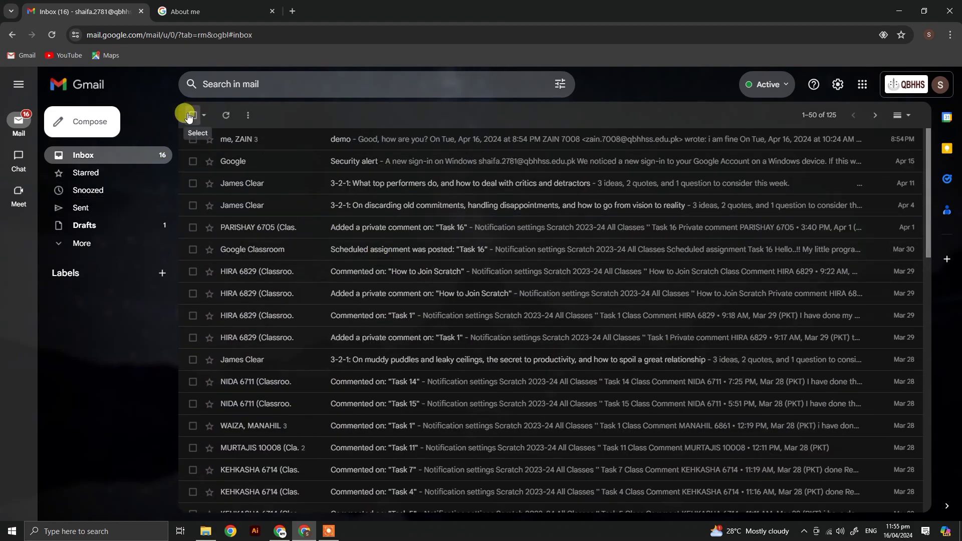
{"action": "left_click", "coordinate": [190, 116]}
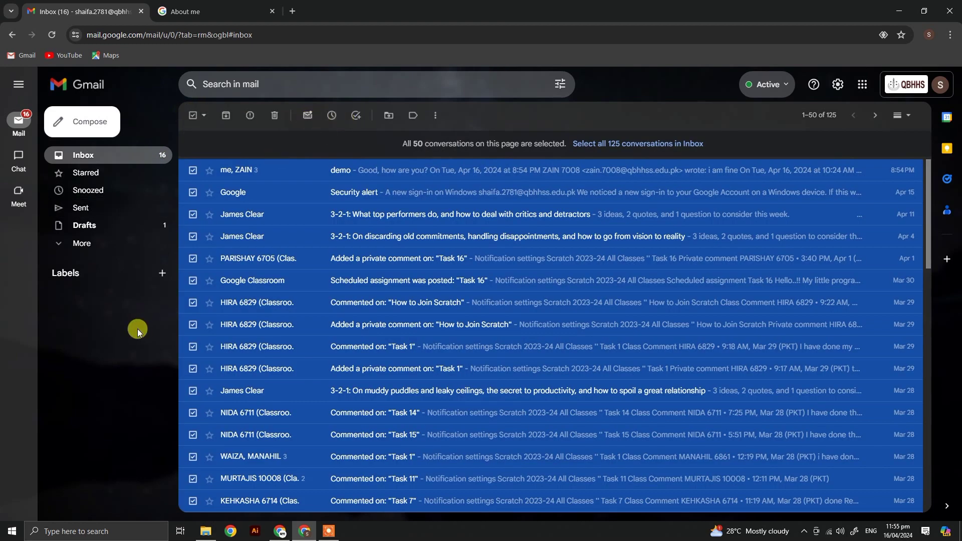
{"action": "key", "text": "shift+u"}
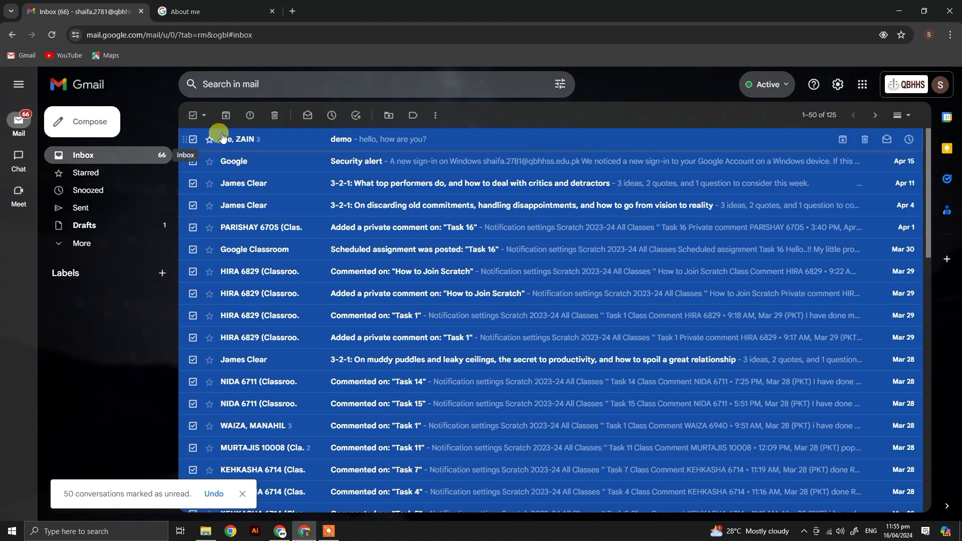
{"action": "left_click", "coordinate": [193, 116]}
{"action": "left_click", "coordinate": [192, 115]}
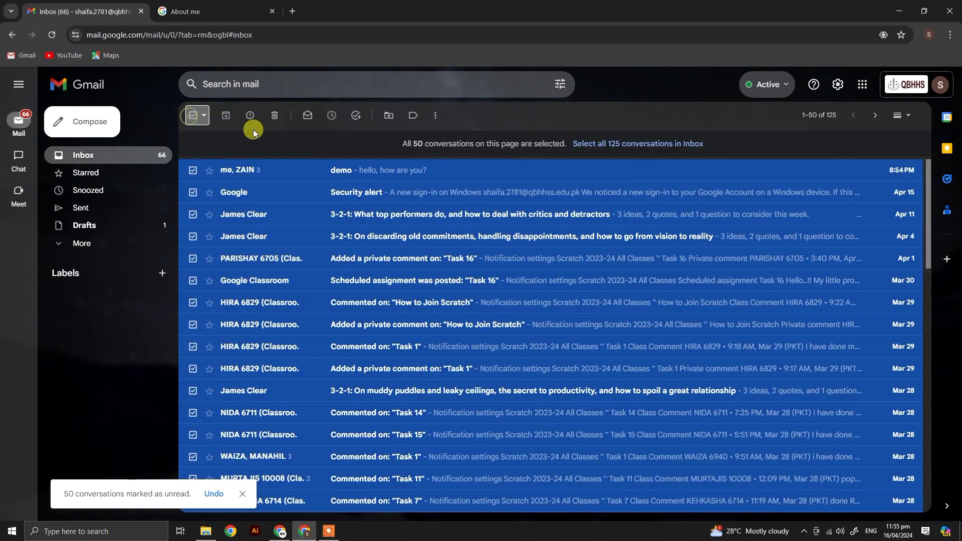